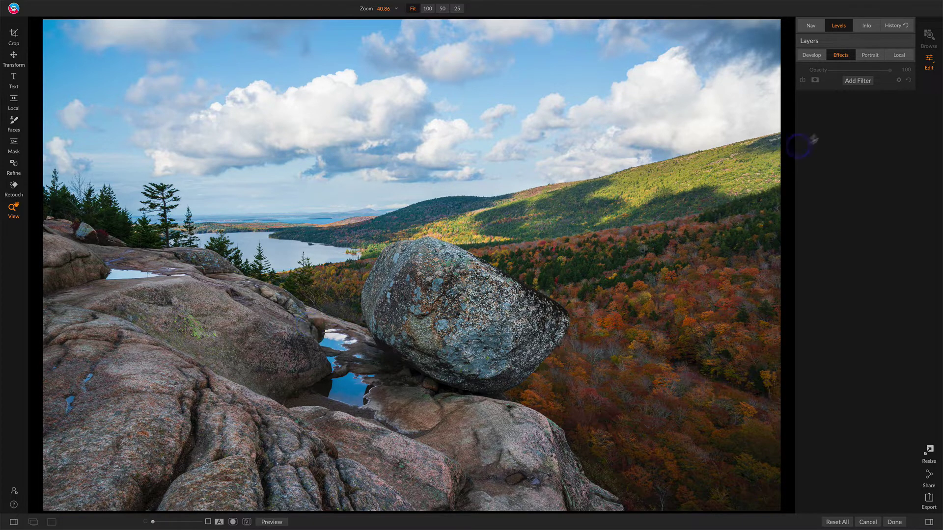
Add a Color Adjustment filter with the Fall preset, compare it, and set Orange saturation to 12.
{"action": "left_click", "coordinate": [857, 82]}
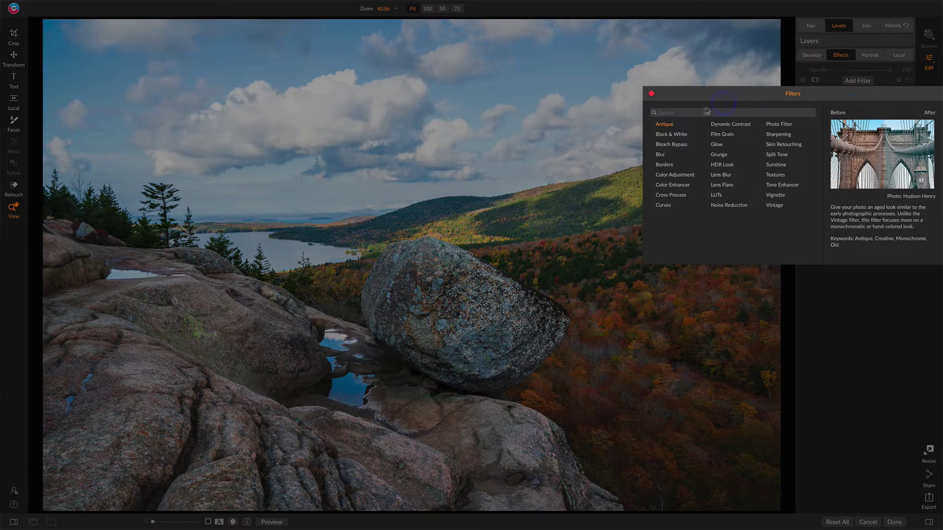
{"action": "left_click", "coordinate": [682, 177]}
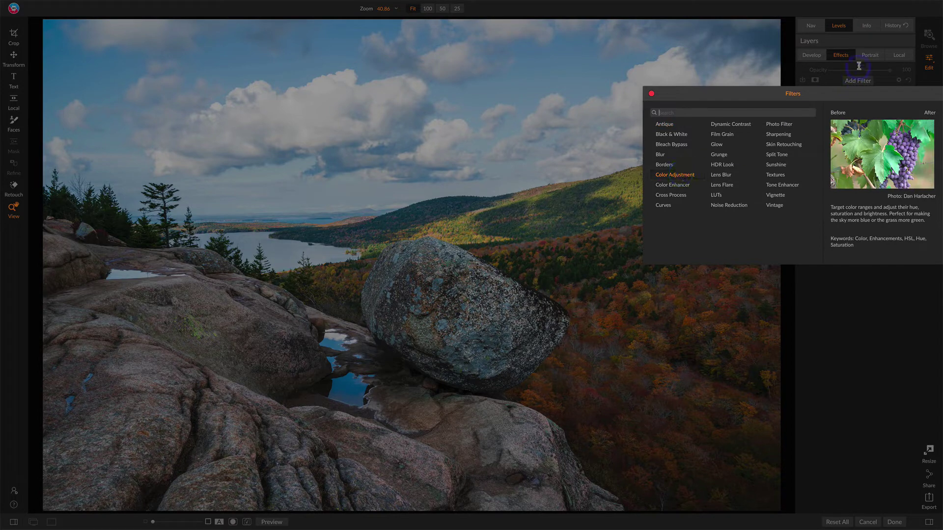
{"action": "left_click", "coordinate": [834, 130]}
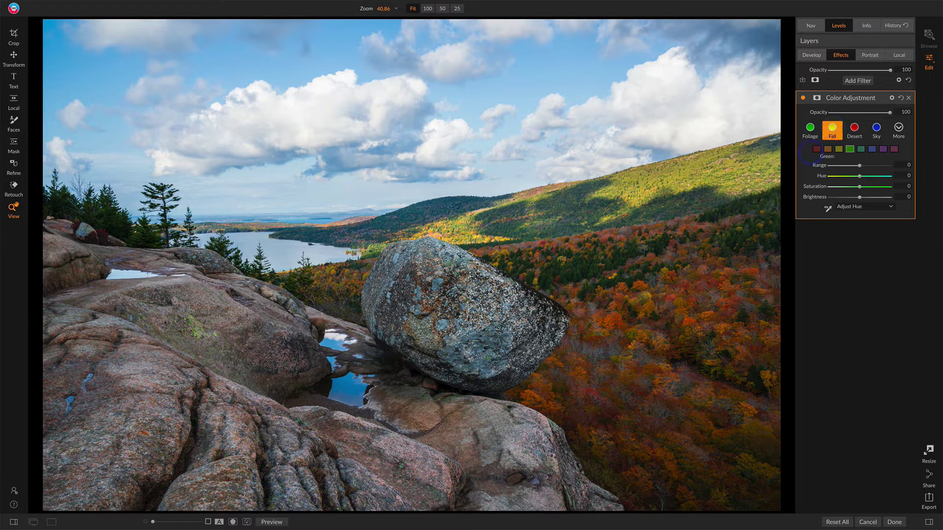
{"action": "left_click", "coordinate": [804, 98]}
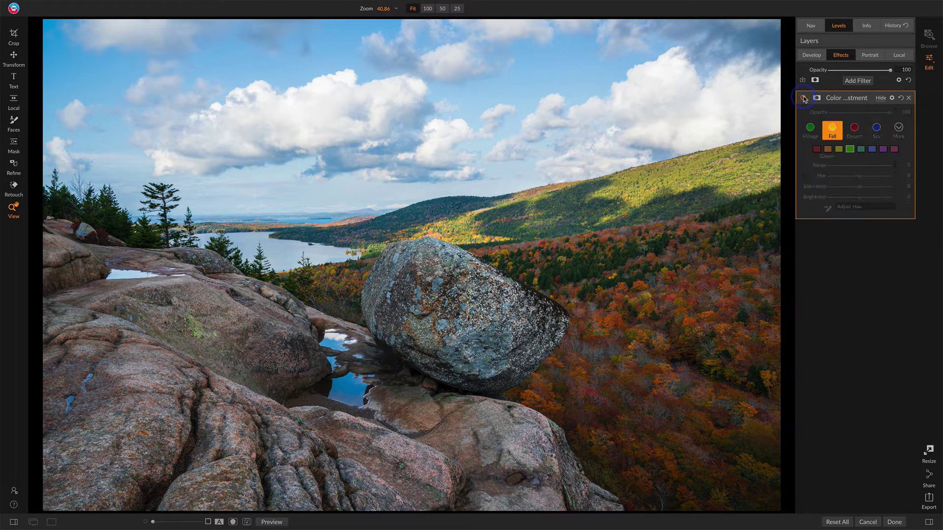
{"action": "left_click", "coordinate": [803, 98]}
{"action": "left_click", "coordinate": [803, 98]}
{"action": "left_click", "coordinate": [803, 99]}
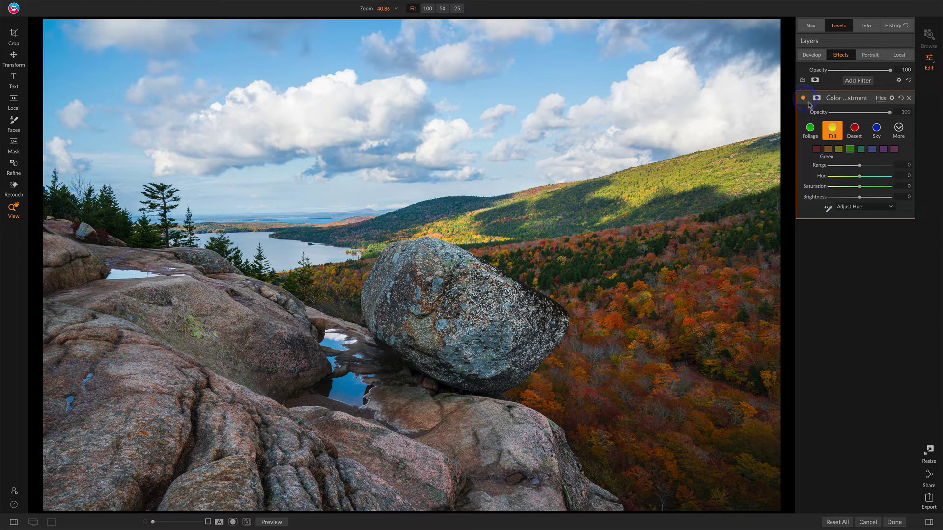
{"action": "left_click", "coordinate": [828, 150]}
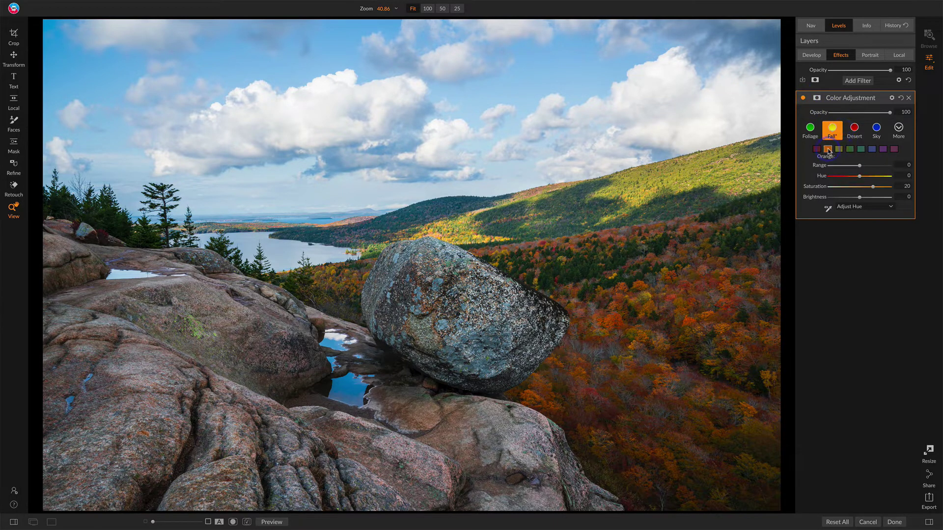
{"action": "left_click", "coordinate": [874, 188]}
Add a second Color Adjustment with the Sky preset (Blue saturation 20, brightness -30) and compare before/after.
{"action": "left_click", "coordinate": [851, 82]}
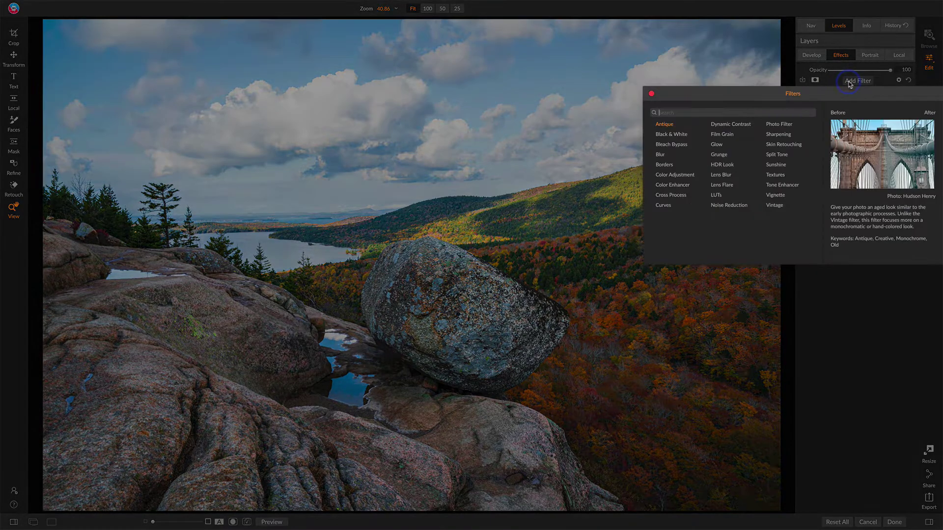
{"action": "left_click", "coordinate": [676, 175]}
{"action": "left_click", "coordinate": [877, 128]}
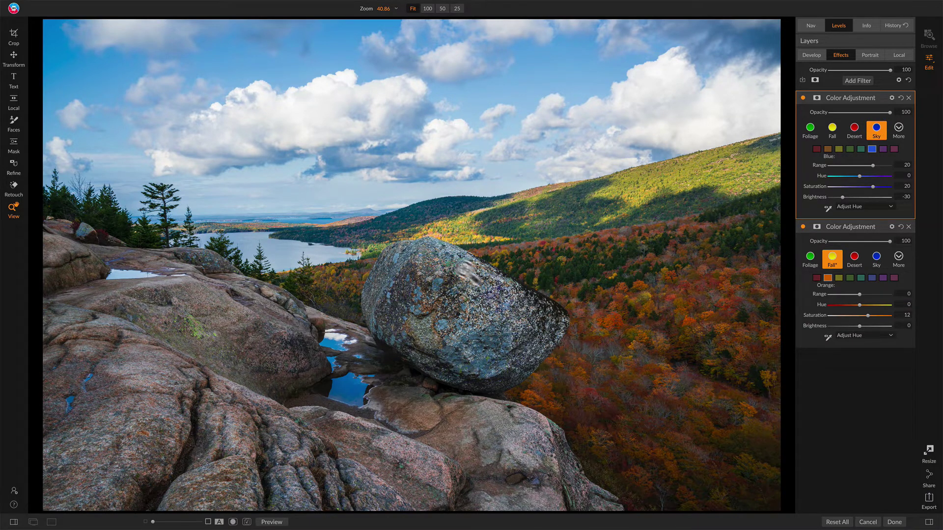
{"action": "left_click", "coordinate": [803, 99]}
{"action": "left_click", "coordinate": [804, 99]}
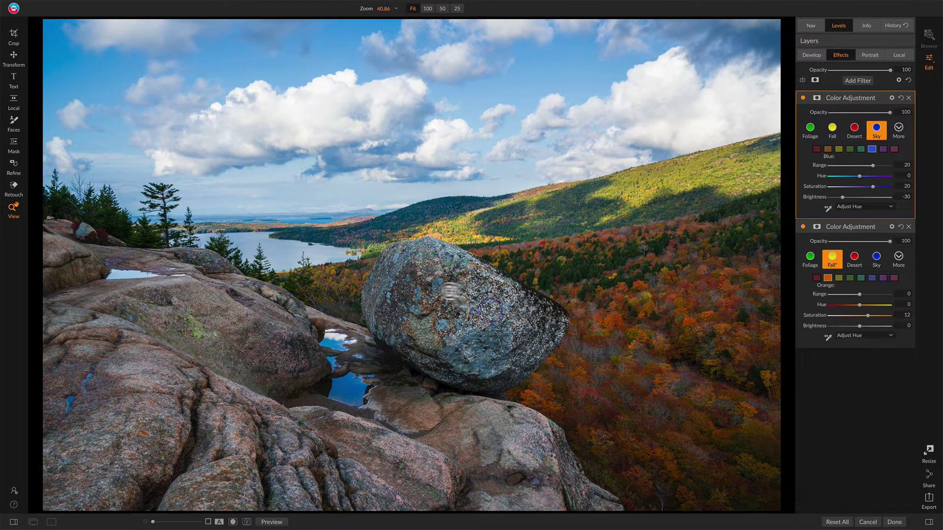
Mask the Sky adjustment off the boulder using a size 500 Paint Out brush.
{"action": "left_click", "coordinate": [817, 98]}
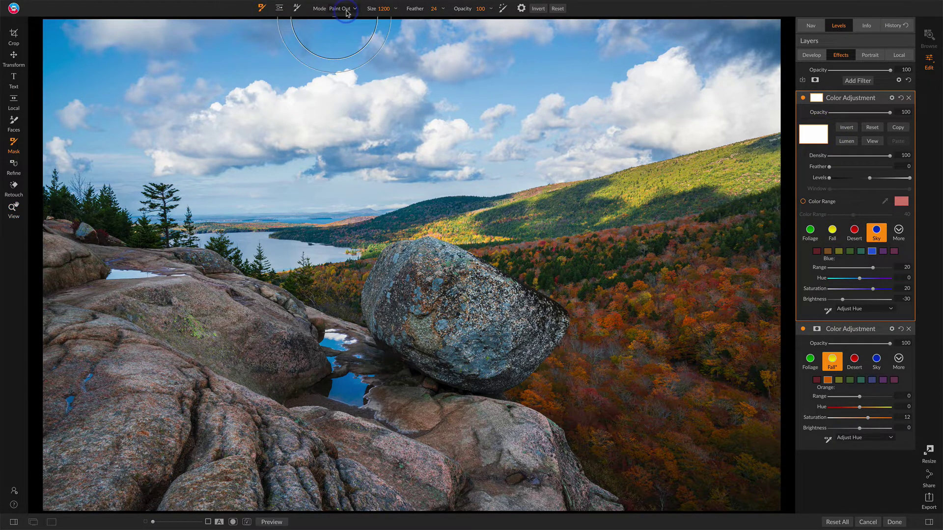
{"action": "key", "text": "bracketleft"}
{"action": "key", "text": "bracketleft"}
{"action": "key", "text": "bracketleft"}
{"action": "key", "text": "bracketleft"}
{"action": "key", "text": "bracketleft"}
{"action": "key", "text": "bracketleft"}
{"action": "key", "text": "bracketleft"}
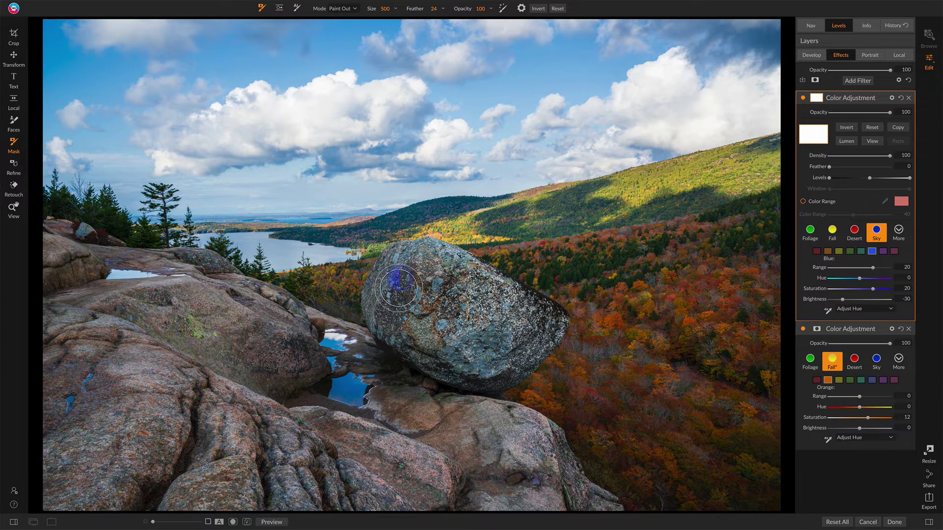
{"action": "left_click", "coordinate": [470, 344]}
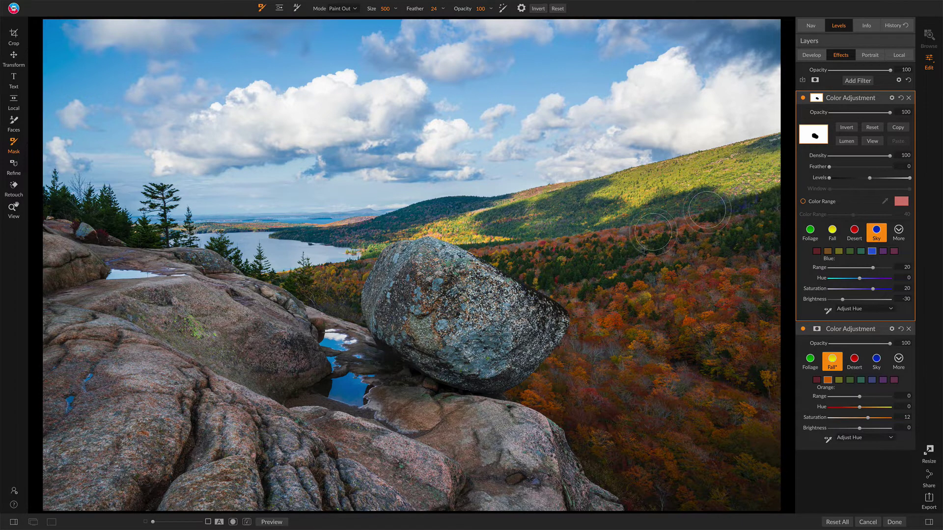
Add a Dynamic Contrast filter (Medium 15, Large 20) and toggle it repeatedly to compare before and after.
{"action": "left_click", "coordinate": [859, 82]}
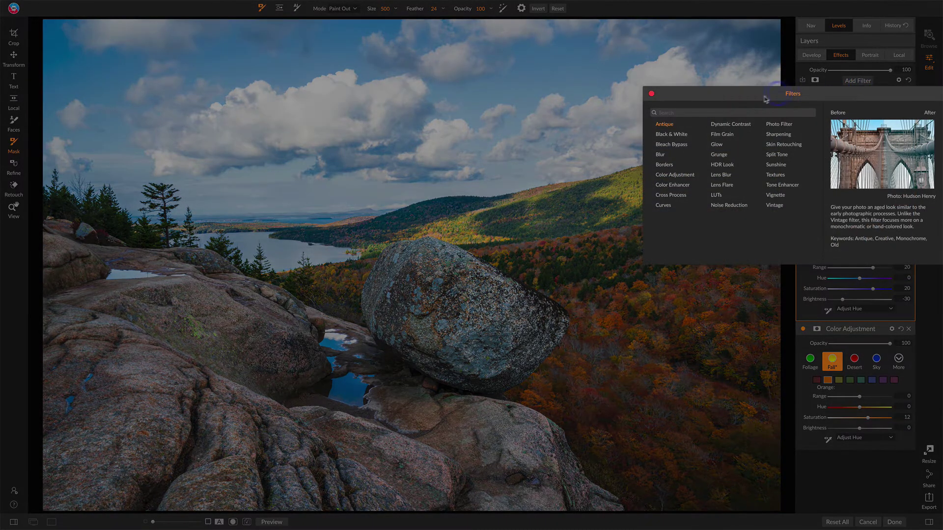
{"action": "left_click", "coordinate": [737, 124]}
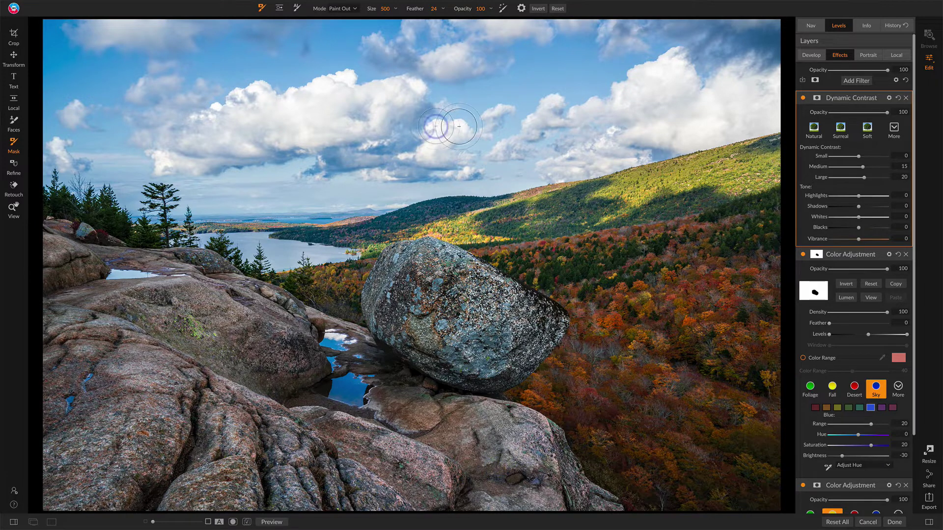
{"action": "left_click", "coordinate": [803, 98]}
{"action": "left_click", "coordinate": [804, 99]}
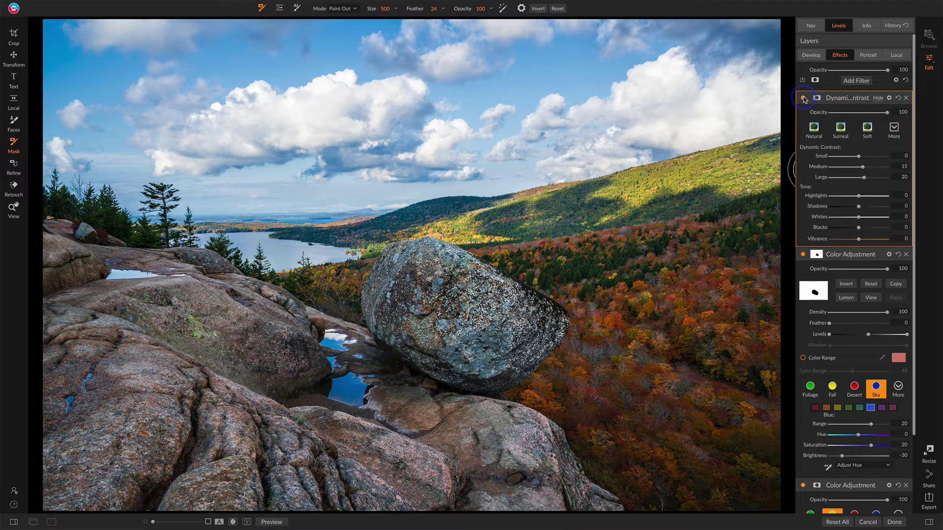
{"action": "left_click", "coordinate": [803, 99]}
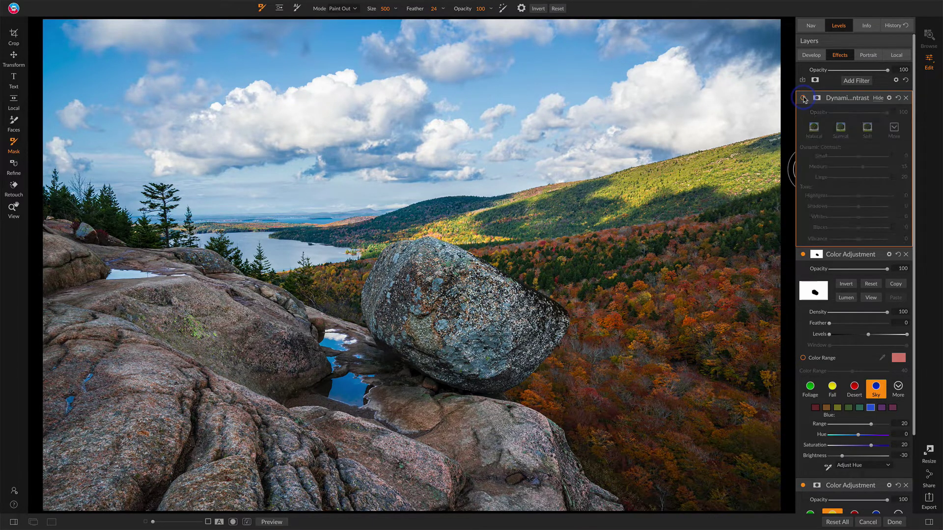
{"action": "left_click", "coordinate": [803, 98]}
{"action": "left_click", "coordinate": [803, 99]}
{"action": "left_click", "coordinate": [804, 99]}
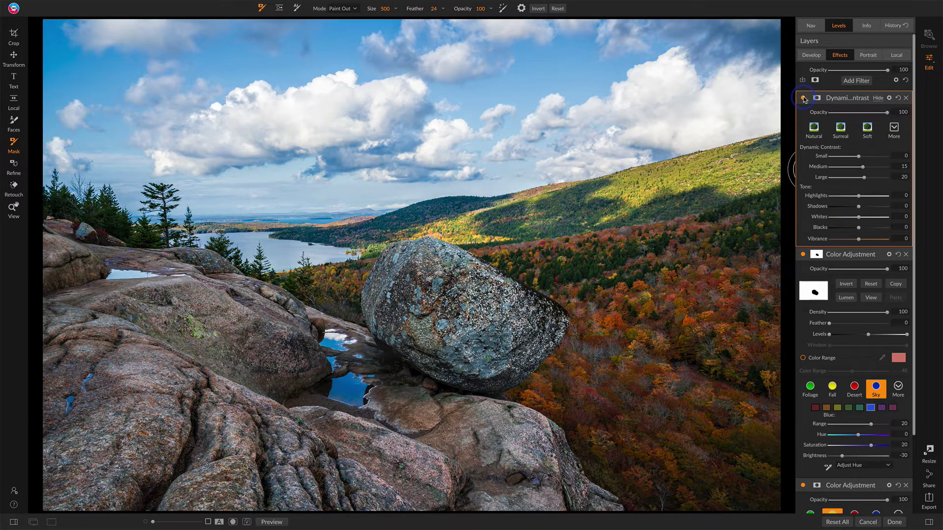
{"action": "left_click", "coordinate": [804, 99]}
{"action": "left_click", "coordinate": [803, 98]}
{"action": "left_click", "coordinate": [280, 9]}
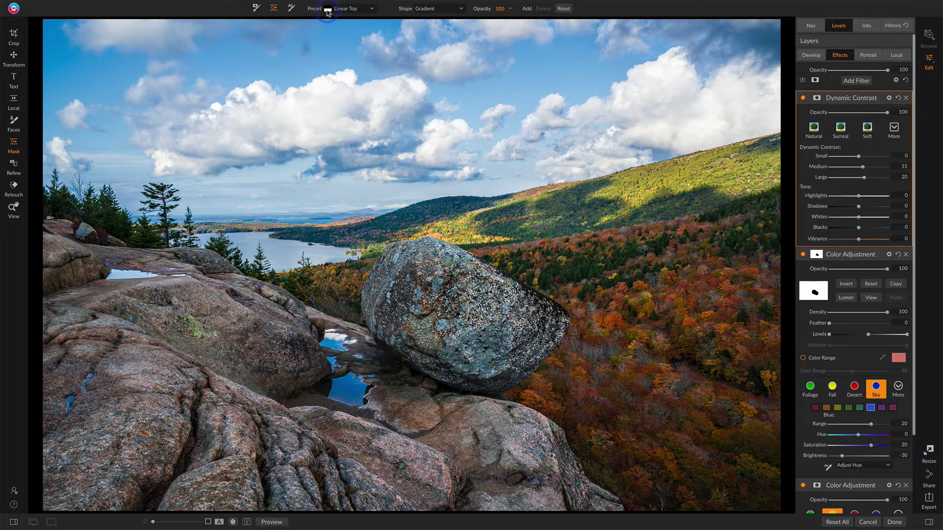
Place a Linear Top gradient mask fading Dynamic Contrast out of the sky, then preview the mask and compare.
{"action": "left_click", "coordinate": [409, 199]}
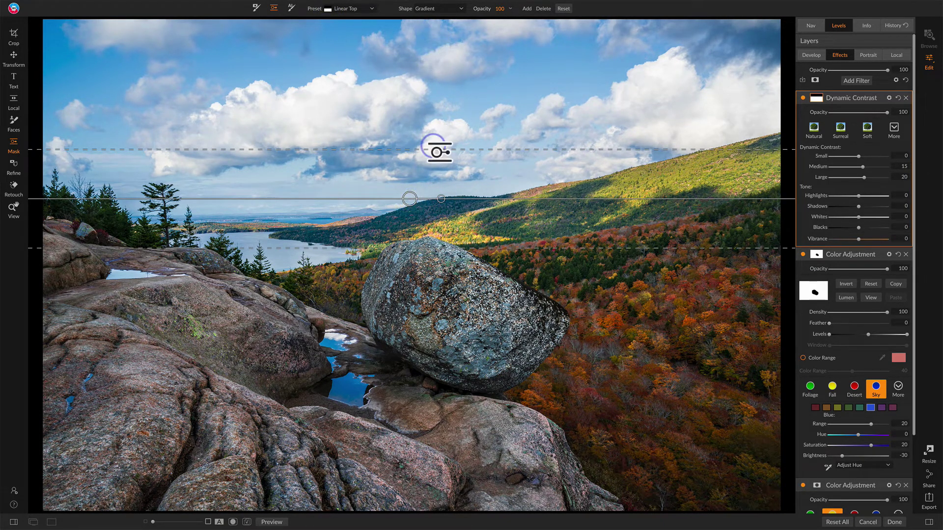
{"action": "left_click", "coordinate": [816, 99]}
{"action": "left_click", "coordinate": [869, 142]}
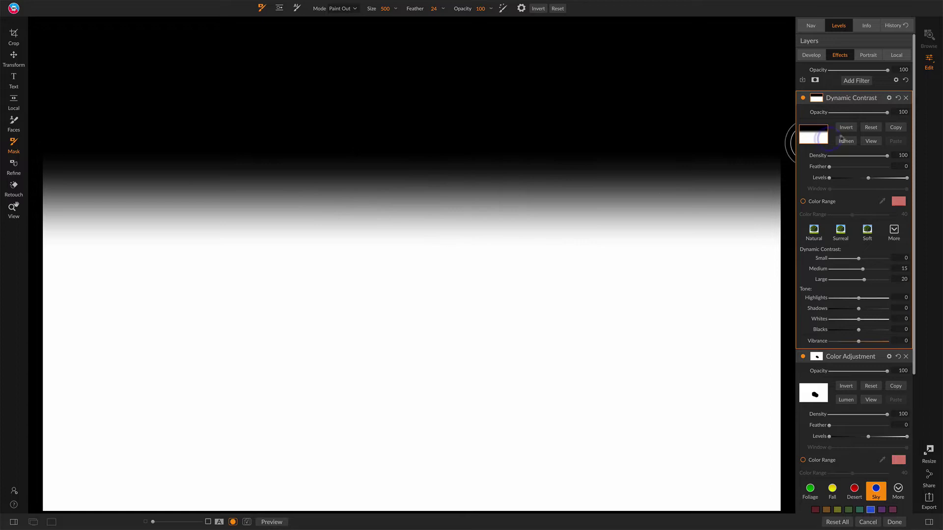
{"action": "left_click", "coordinate": [871, 142]}
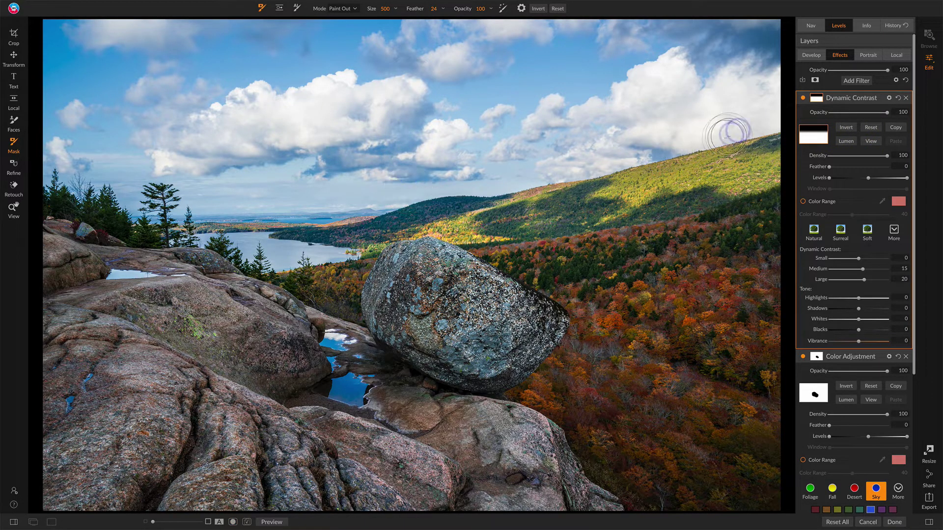
{"action": "left_click", "coordinate": [803, 99]}
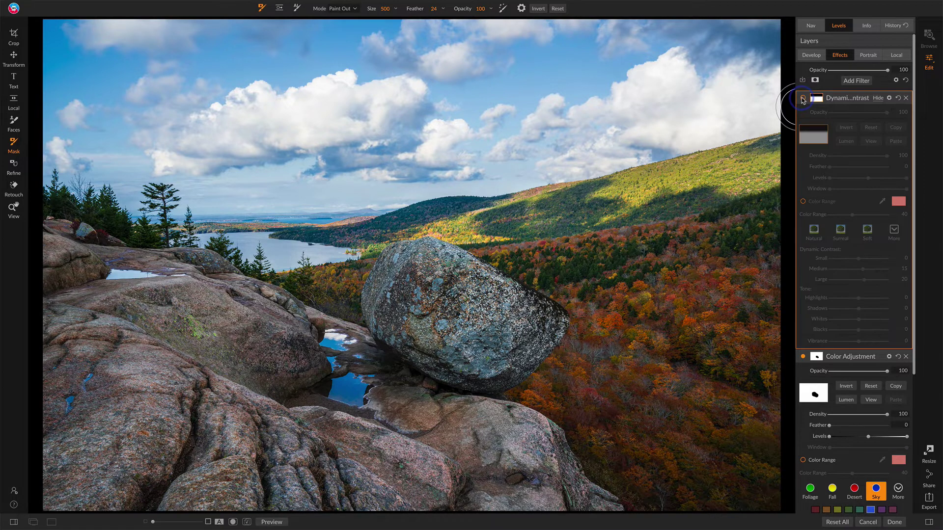
{"action": "left_click", "coordinate": [803, 99]}
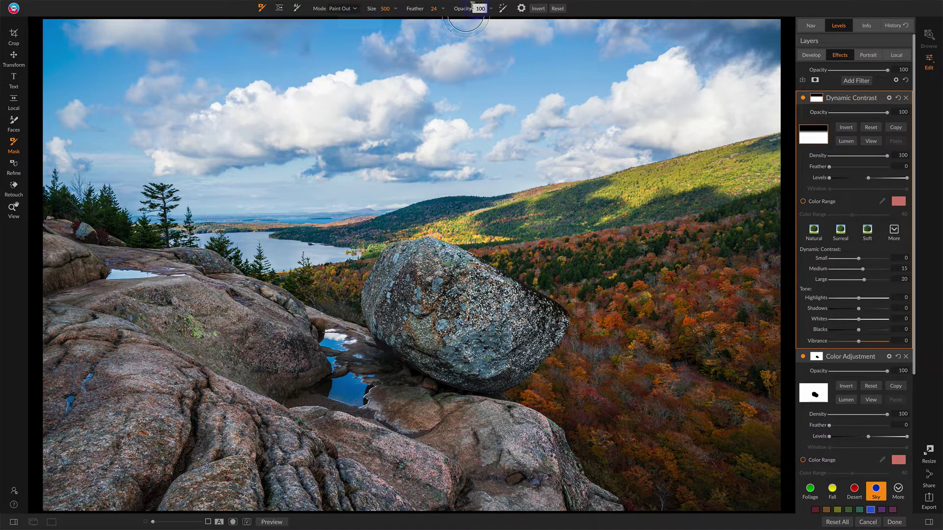
Lower brush opacity and paint Dynamic Contrast off the sunlit hillside and, at size 150, the lake shore.
{"action": "left_click_drag", "start_coordinate": [470, 10], "coordinate": [469, 15]}
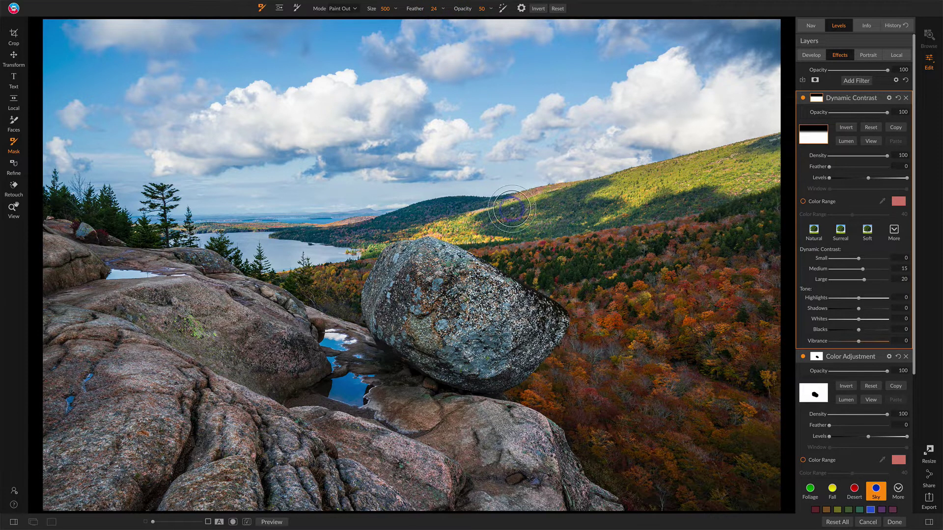
{"action": "left_click", "coordinate": [486, 206]}
{"action": "mouse_move", "coordinate": [486, 207]}
{"action": "left_mouse_down"}
{"action": "mouse_move", "coordinate": [497, 234]}
{"action": "mouse_move", "coordinate": [618, 294]}
{"action": "mouse_move", "coordinate": [537, 216]}
{"action": "mouse_move", "coordinate": [726, 156]}
{"action": "mouse_move", "coordinate": [738, 195]}
{"action": "mouse_move", "coordinate": [567, 243]}
{"action": "mouse_move", "coordinate": [568, 263]}
{"action": "mouse_move", "coordinate": [609, 307]}
{"action": "mouse_move", "coordinate": [608, 333]}
{"action": "mouse_move", "coordinate": [557, 399]}
{"action": "mouse_move", "coordinate": [612, 435]}
{"action": "mouse_move", "coordinate": [679, 503]}
{"action": "mouse_move", "coordinate": [795, 499]}
{"action": "mouse_move", "coordinate": [689, 478]}
{"action": "mouse_move", "coordinate": [622, 414]}
{"action": "mouse_move", "coordinate": [705, 492]}
{"action": "mouse_move", "coordinate": [578, 379]}
{"action": "mouse_move", "coordinate": [615, 325]}
{"action": "mouse_move", "coordinate": [611, 283]}
{"action": "left_mouse_up"}
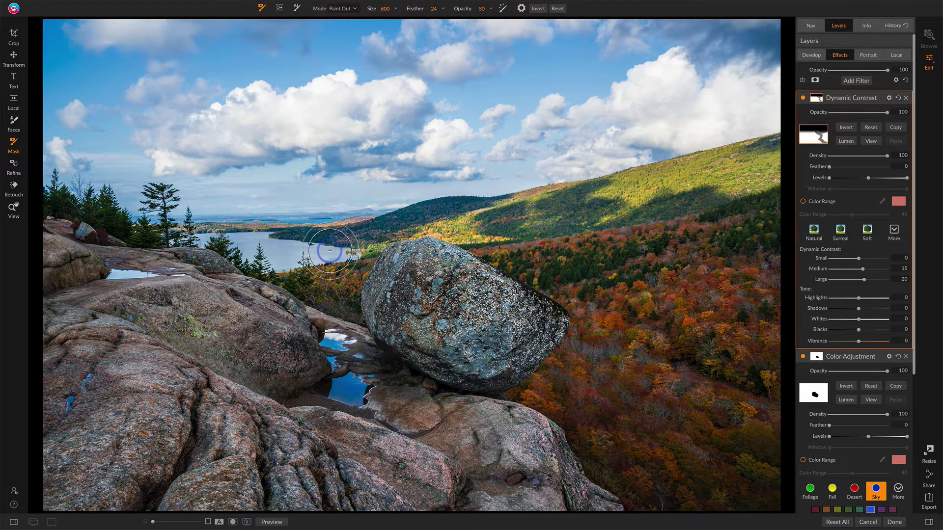
{"action": "key", "text": "bracketleft"}
{"action": "key", "text": "bracketleft"}
{"action": "key", "text": "bracketleft"}
{"action": "key", "text": "bracketleft"}
{"action": "left_click_drag", "start_coordinate": [339, 254], "coordinate": [357, 261]}
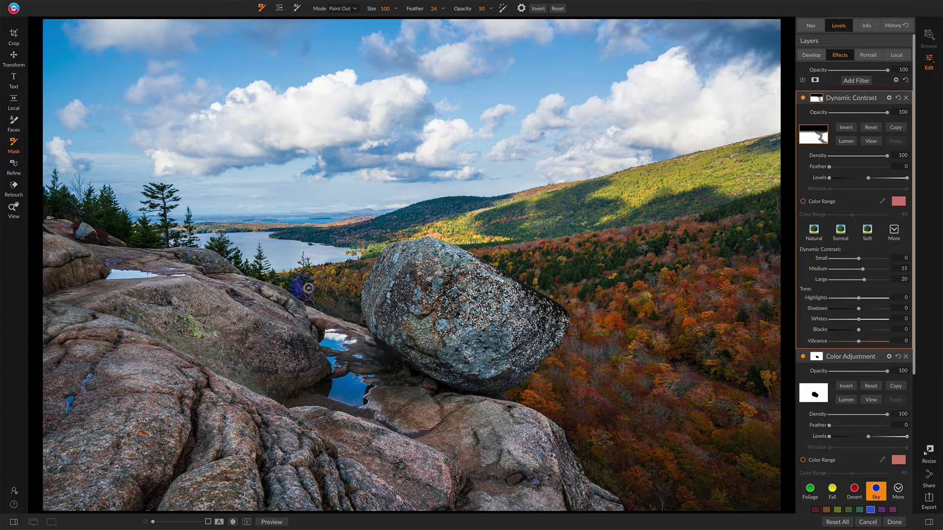
{"action": "mouse_move", "coordinate": [308, 288]}
{"action": "left_mouse_down"}
{"action": "mouse_move", "coordinate": [275, 275]}
{"action": "mouse_move", "coordinate": [338, 295]}
{"action": "mouse_move", "coordinate": [344, 268]}
{"action": "left_mouse_up"}
Check the mask options and display the Dynamic Contrast mask as a red overlay.
{"action": "left_click", "coordinate": [198, 5]}
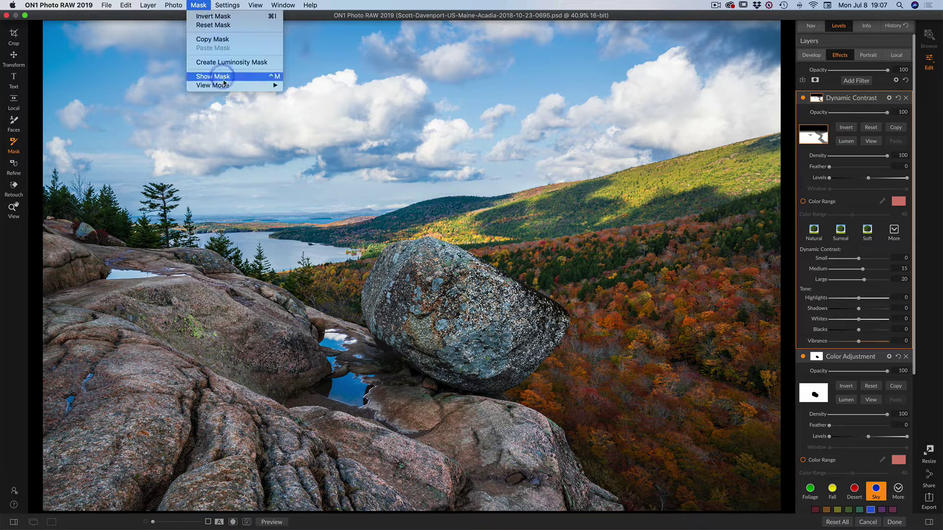
{"action": "mouse_move", "coordinate": [224, 85]}
{"action": "left_click", "coordinate": [299, 84]}
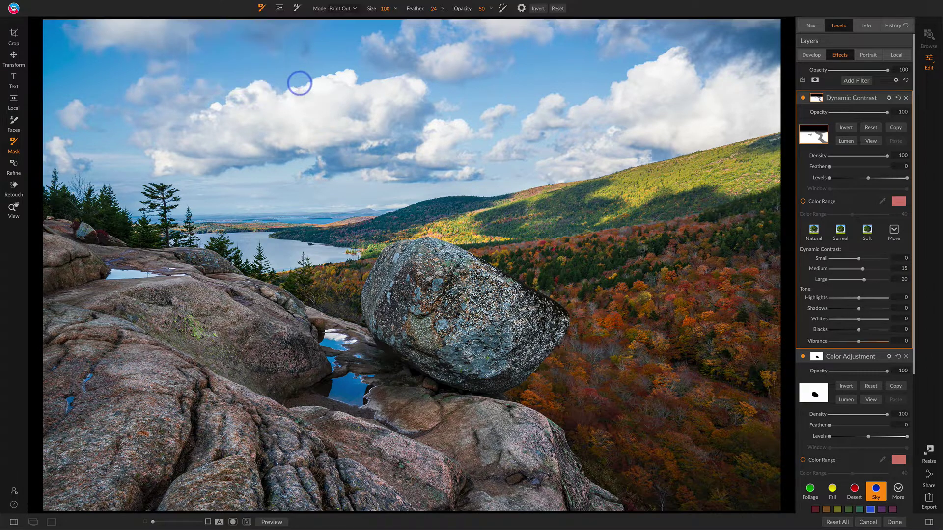
{"action": "left_click", "coordinate": [869, 141]}
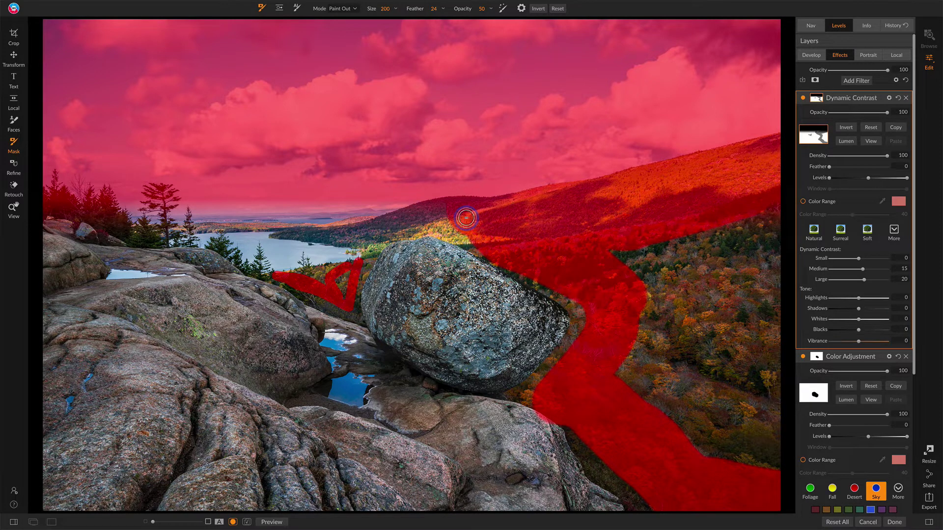
With a larger brush, mask Dynamic Contrast off the ridge left of the boulder and the forested slope right of it.
{"action": "key", "text": "bracketright"}
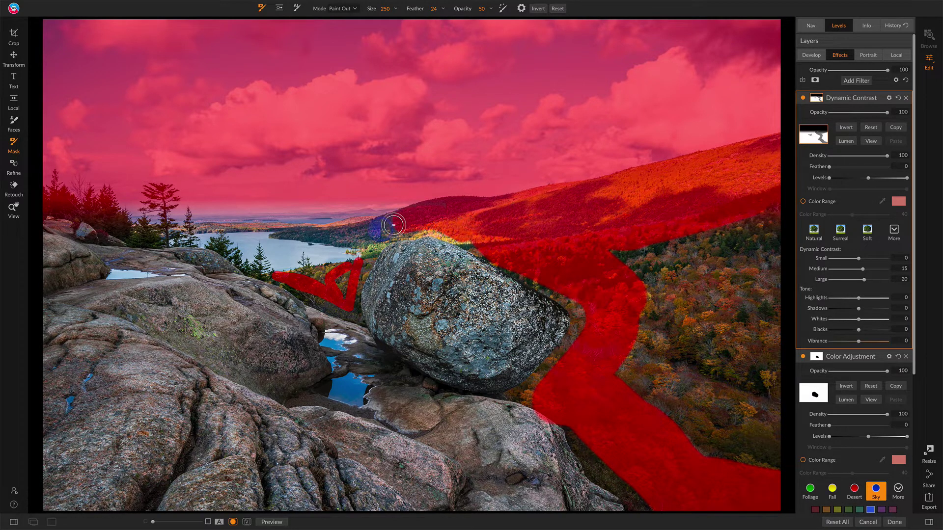
{"action": "mouse_move", "coordinate": [393, 225]}
{"action": "left_mouse_down"}
{"action": "mouse_move", "coordinate": [359, 238]}
{"action": "mouse_move", "coordinate": [337, 283]}
{"action": "mouse_move", "coordinate": [106, 211]}
{"action": "mouse_move", "coordinate": [253, 227]}
{"action": "mouse_move", "coordinate": [390, 217]}
{"action": "mouse_move", "coordinate": [294, 213]}
{"action": "mouse_move", "coordinate": [408, 208]}
{"action": "mouse_move", "coordinate": [206, 199]}
{"action": "mouse_move", "coordinate": [268, 208]}
{"action": "mouse_move", "coordinate": [230, 221]}
{"action": "mouse_move", "coordinate": [272, 237]}
{"action": "mouse_move", "coordinate": [270, 250]}
{"action": "mouse_move", "coordinate": [309, 261]}
{"action": "mouse_move", "coordinate": [334, 246]}
{"action": "mouse_move", "coordinate": [259, 237]}
{"action": "left_mouse_up"}
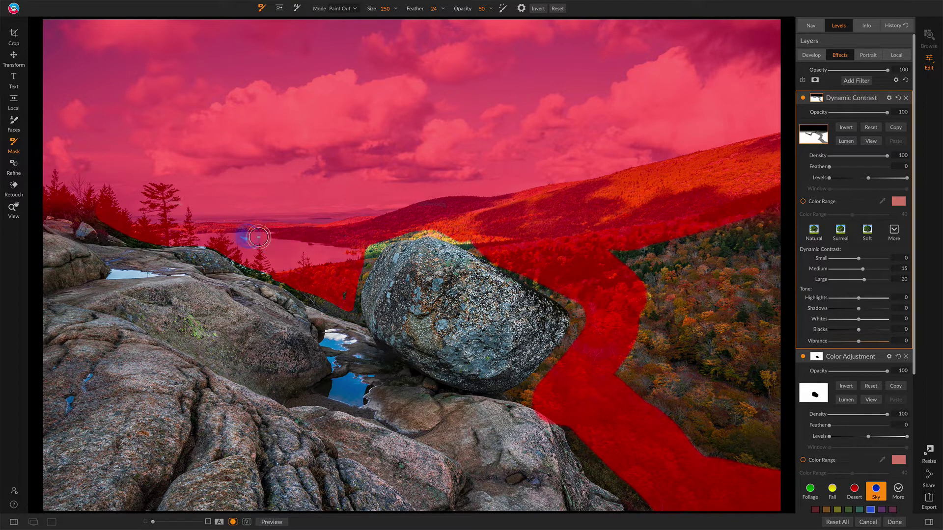
{"action": "key", "text": "bracketright"}
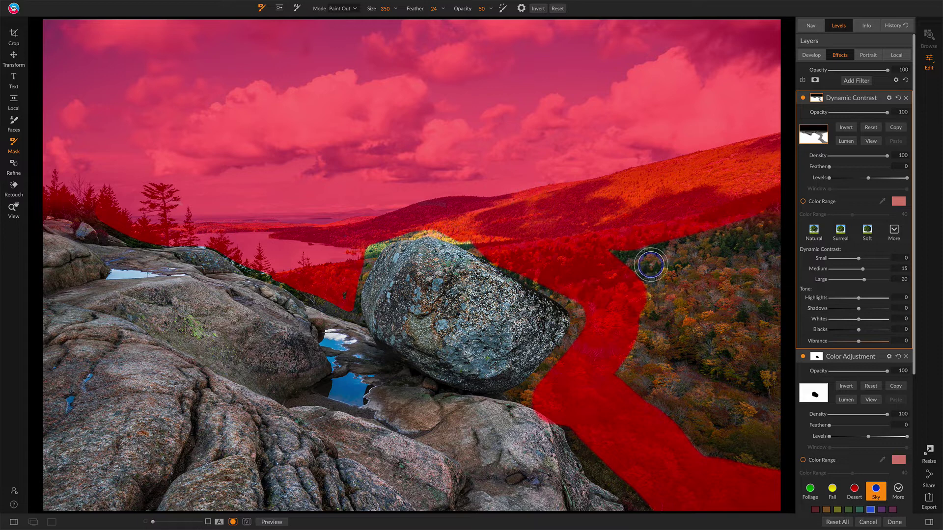
{"action": "key", "text": "bracketright"}
{"action": "key", "text": "bracketright"}
{"action": "key", "text": "bracketright"}
{"action": "mouse_move", "coordinate": [651, 266]}
{"action": "left_mouse_down"}
{"action": "mouse_move", "coordinate": [627, 252]}
{"action": "mouse_move", "coordinate": [757, 219]}
{"action": "mouse_move", "coordinate": [754, 459]}
{"action": "mouse_move", "coordinate": [718, 444]}
{"action": "mouse_move", "coordinate": [697, 289]}
{"action": "mouse_move", "coordinate": [658, 325]}
{"action": "mouse_move", "coordinate": [641, 375]}
{"action": "mouse_move", "coordinate": [722, 378]}
{"action": "mouse_move", "coordinate": [724, 396]}
{"action": "left_mouse_up"}
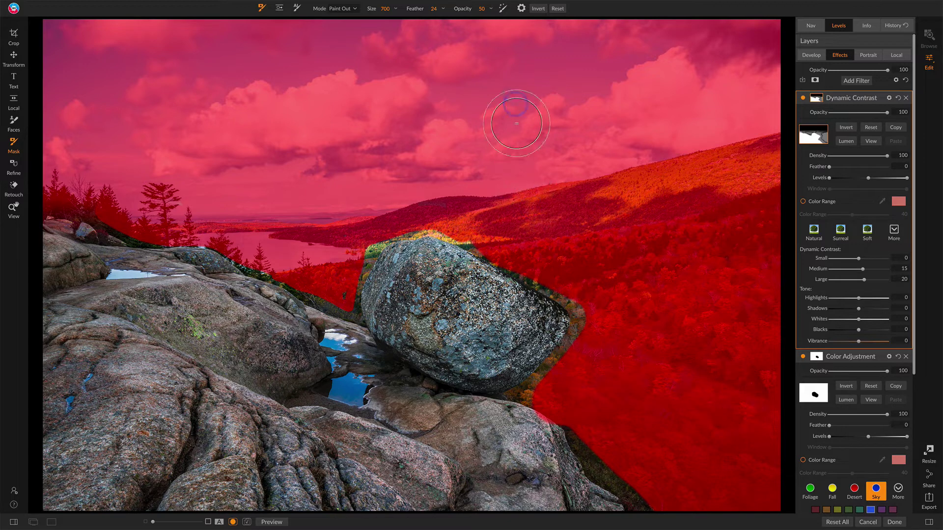
Mask out along the boulder's top and left edges, then paint the effect back along its upper-right edge.
{"action": "scroll", "coordinate": [505, 265], "scroll_direction": "down", "scroll_amount": 5}
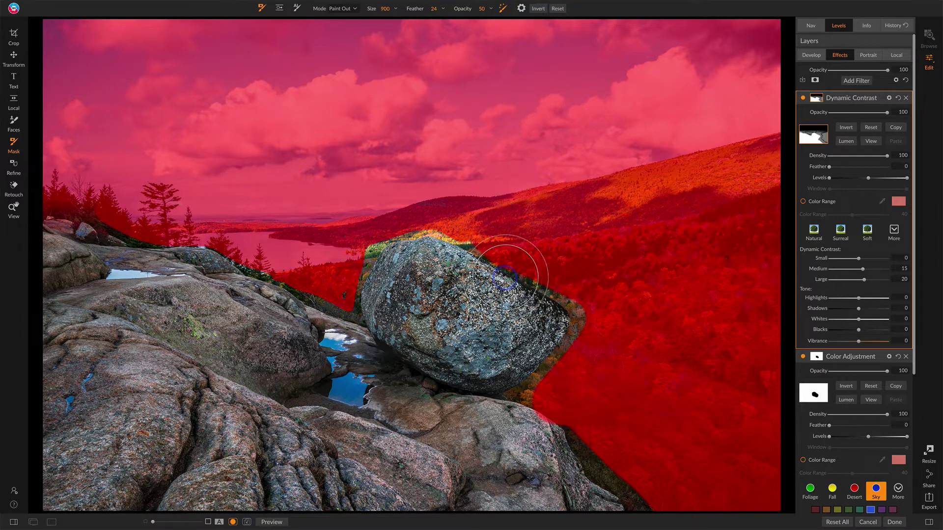
{"action": "scroll", "coordinate": [505, 278], "scroll_direction": "up", "scroll_amount": 2}
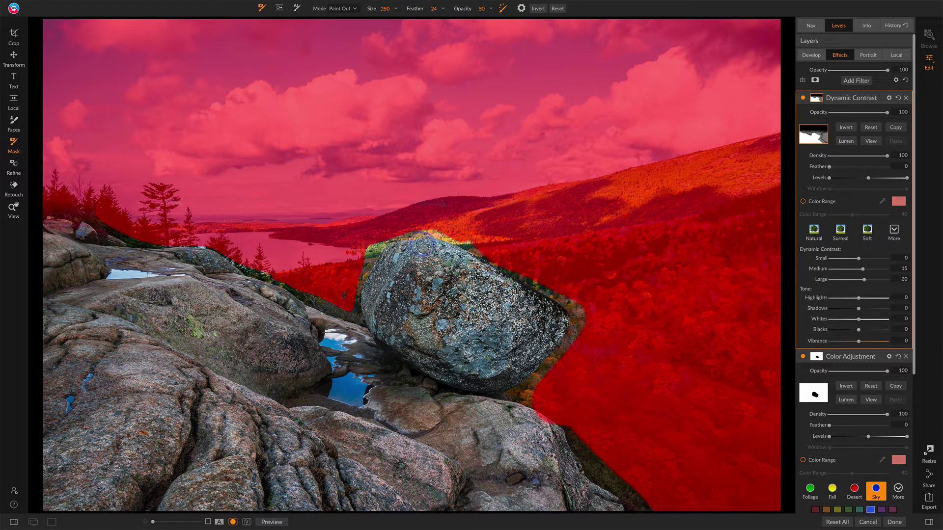
{"action": "mouse_move", "coordinate": [396, 236]}
{"action": "left_mouse_down"}
{"action": "mouse_move", "coordinate": [442, 232]}
{"action": "mouse_move", "coordinate": [574, 305]}
{"action": "mouse_move", "coordinate": [567, 348]}
{"action": "mouse_move", "coordinate": [518, 396]}
{"action": "mouse_move", "coordinate": [576, 419]}
{"action": "mouse_move", "coordinate": [574, 436]}
{"action": "mouse_move", "coordinate": [651, 515]}
{"action": "left_mouse_up"}
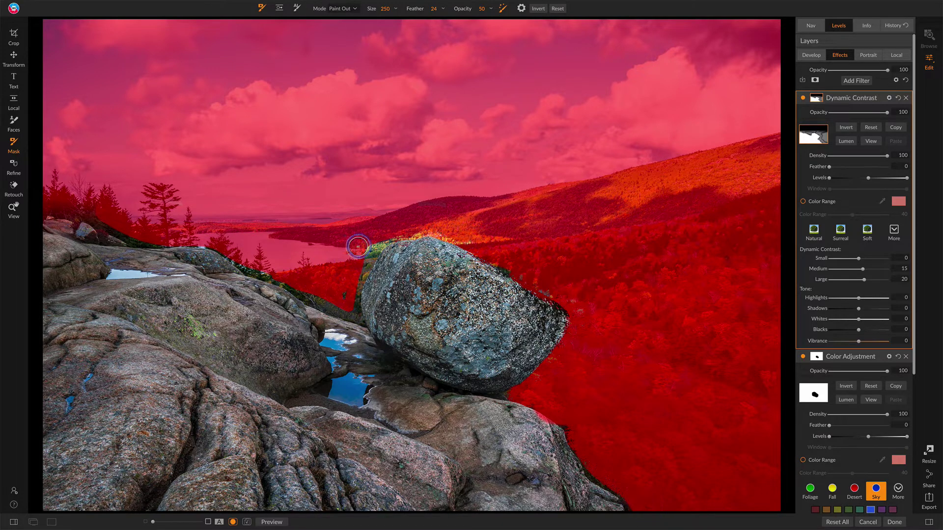
{"action": "mouse_move", "coordinate": [364, 253]}
{"action": "left_mouse_down"}
{"action": "mouse_move", "coordinate": [347, 312]}
{"action": "mouse_move", "coordinate": [209, 238]}
{"action": "left_mouse_up"}
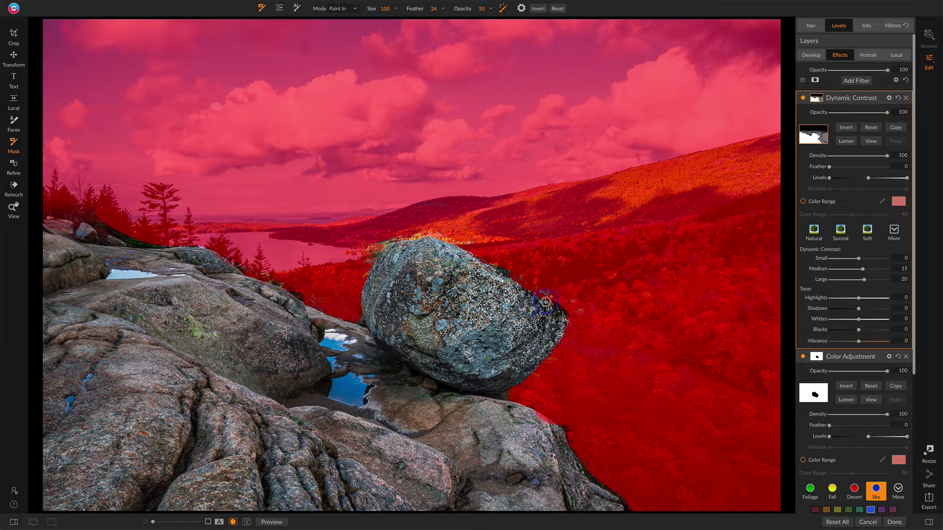
{"action": "left_click_drag", "start_coordinate": [538, 295], "coordinate": [509, 279]}
{"action": "mouse_move", "coordinate": [552, 304]}
{"action": "left_mouse_down"}
{"action": "mouse_move", "coordinate": [500, 279]}
{"action": "mouse_move", "coordinate": [548, 314]}
{"action": "left_mouse_up"}
Soften the Dynamic Contrast mask edges with Blur Mask at Amount 18, viewing the red overlay.
{"action": "left_click", "coordinate": [870, 142]}
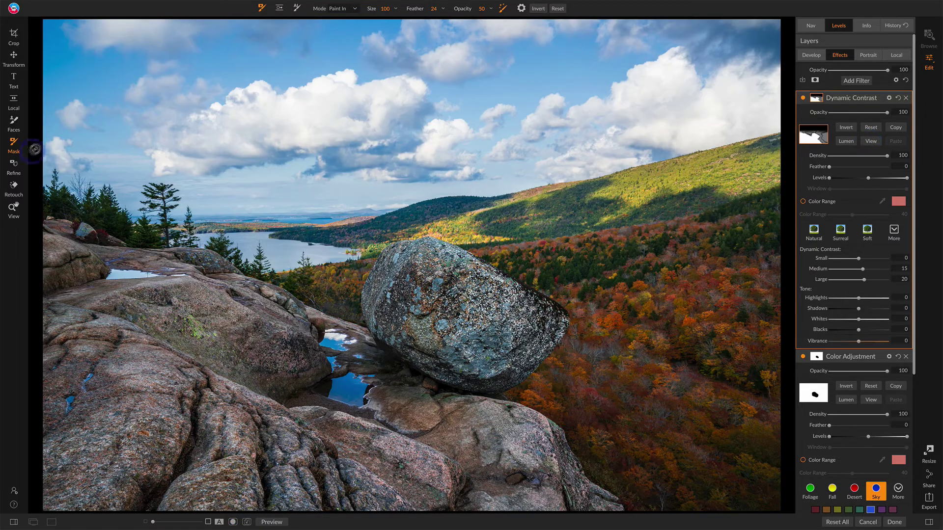
{"action": "left_click", "coordinate": [13, 166]}
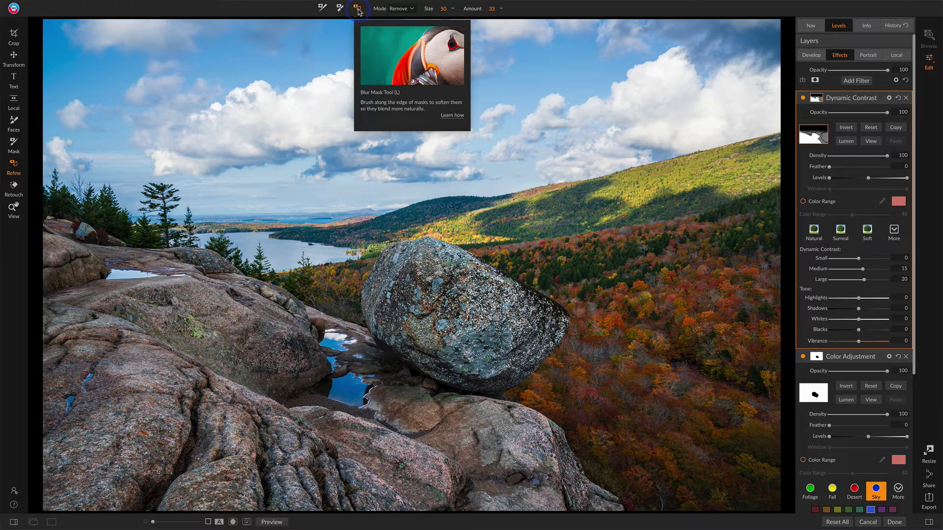
{"action": "left_click", "coordinate": [501, 9]}
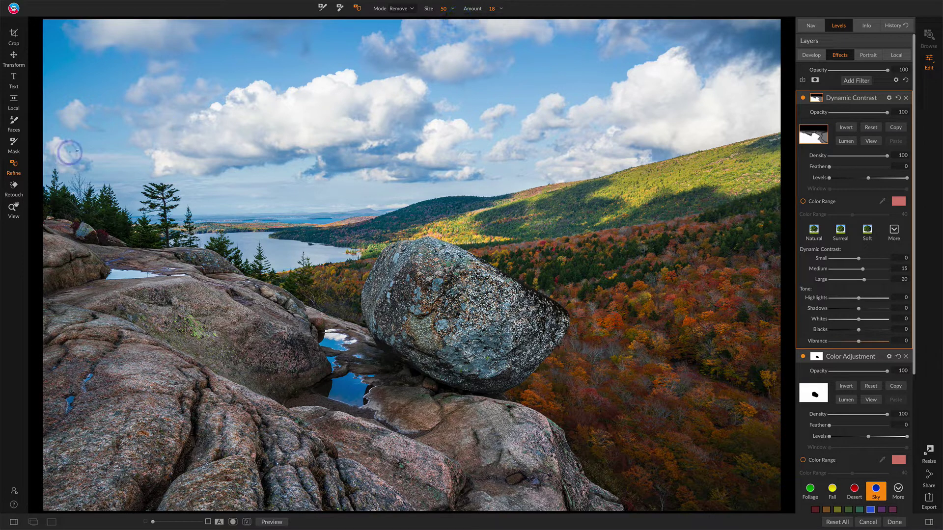
{"action": "left_click", "coordinate": [17, 168]}
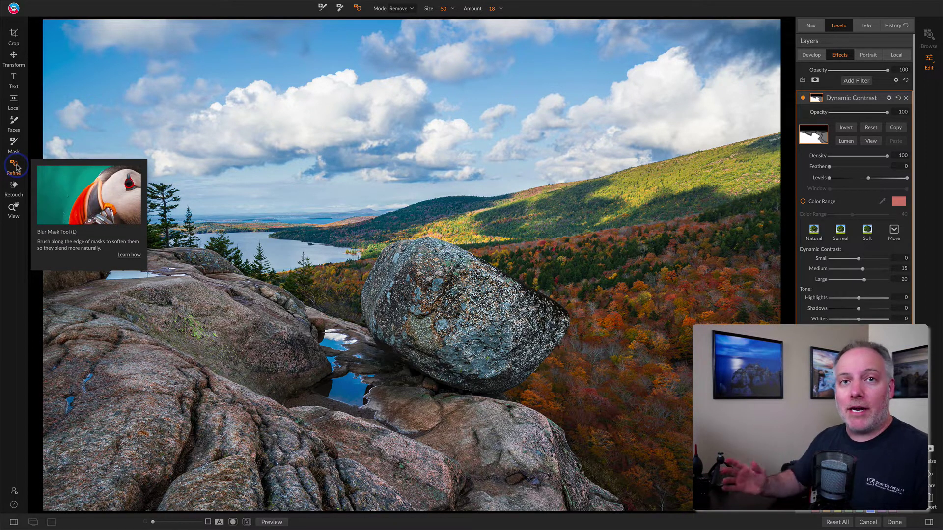
{"action": "key", "text": "ctrl+m"}
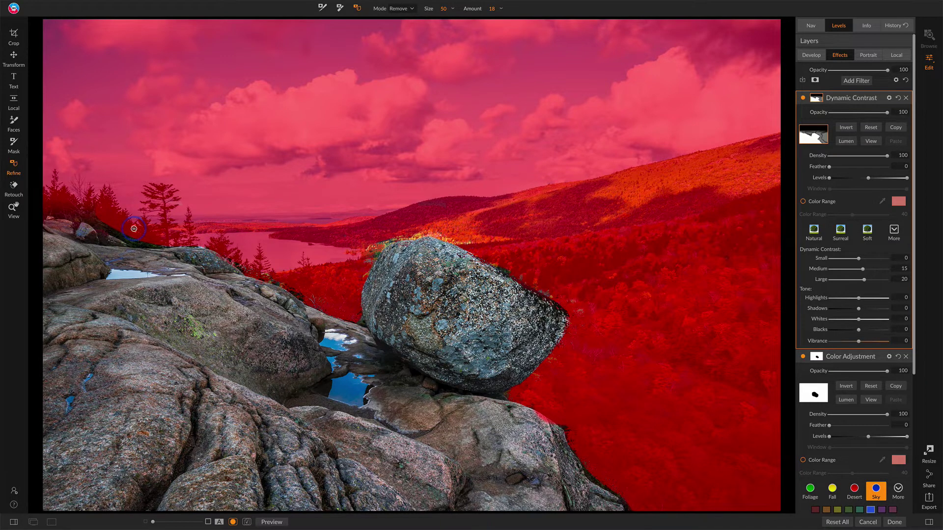
Paint Dynamic Contrast off the left treeline, hide the overlay, and compare the layer on and off.
{"action": "left_click", "coordinate": [16, 152]}
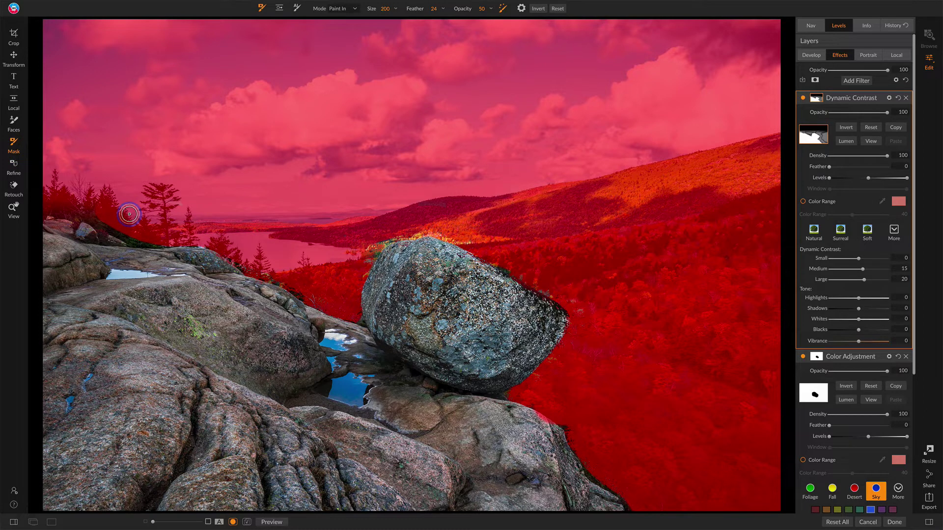
{"action": "mouse_move", "coordinate": [128, 214]}
{"action": "left_mouse_down"}
{"action": "mouse_move", "coordinate": [134, 236]}
{"action": "mouse_move", "coordinate": [79, 208]}
{"action": "mouse_move", "coordinate": [155, 229]}
{"action": "mouse_move", "coordinate": [156, 239]}
{"action": "mouse_move", "coordinate": [108, 221]}
{"action": "left_mouse_up"}
{"action": "key", "text": "ctrl+m"}
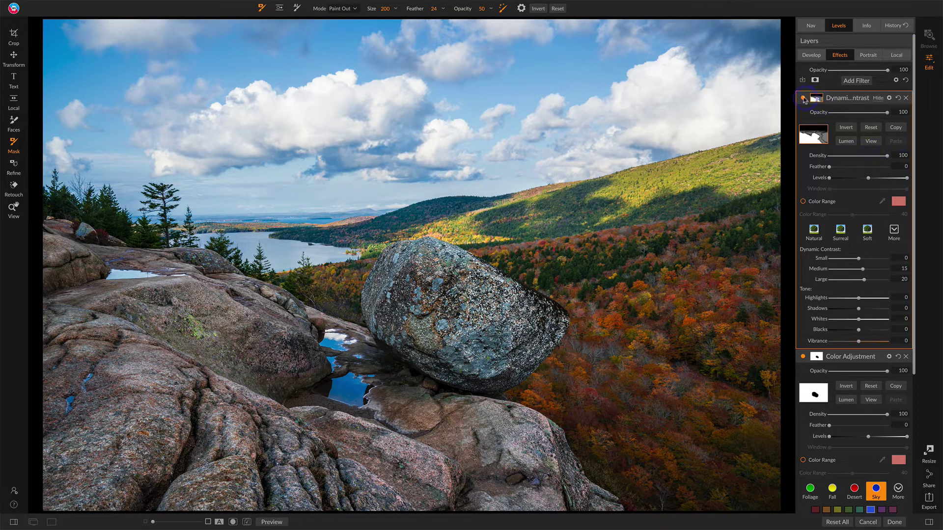
{"action": "left_click", "coordinate": [803, 98]}
{"action": "left_click", "coordinate": [804, 99]}
Add a Subtle Vignette (opacity 76, brightness -25, size 40, roundness -20) and compare with the original.
{"action": "left_click", "coordinate": [855, 82]}
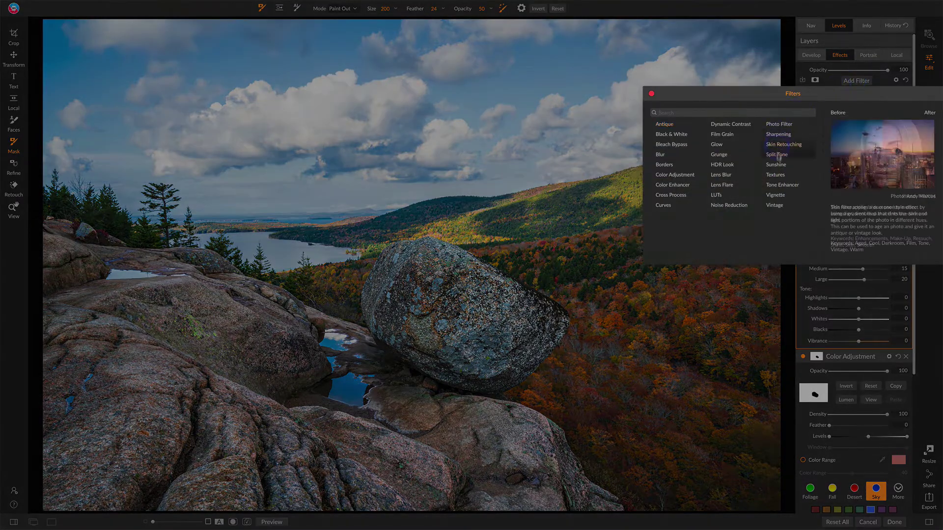
{"action": "left_click", "coordinate": [776, 196]}
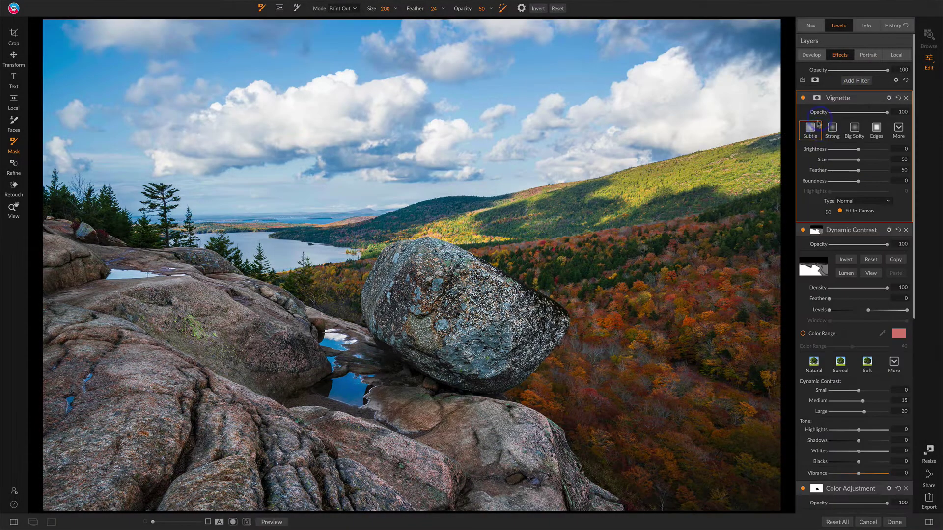
{"action": "left_click", "coordinate": [811, 130]}
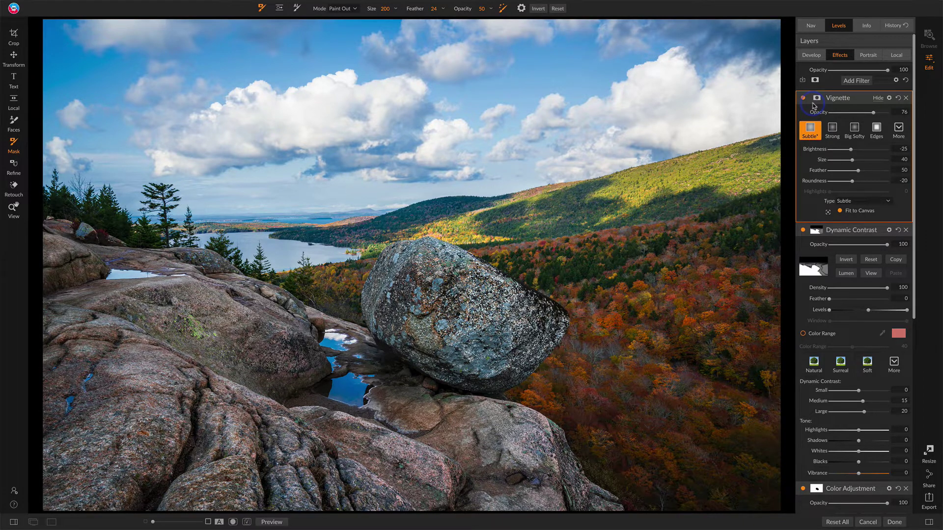
{"action": "key", "text": "backslash"}
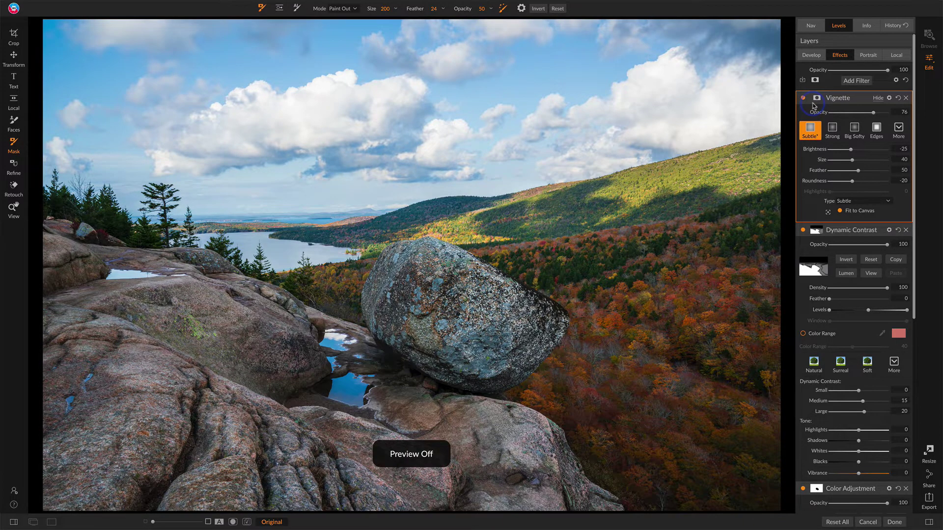
{"action": "key", "text": "backslash"}
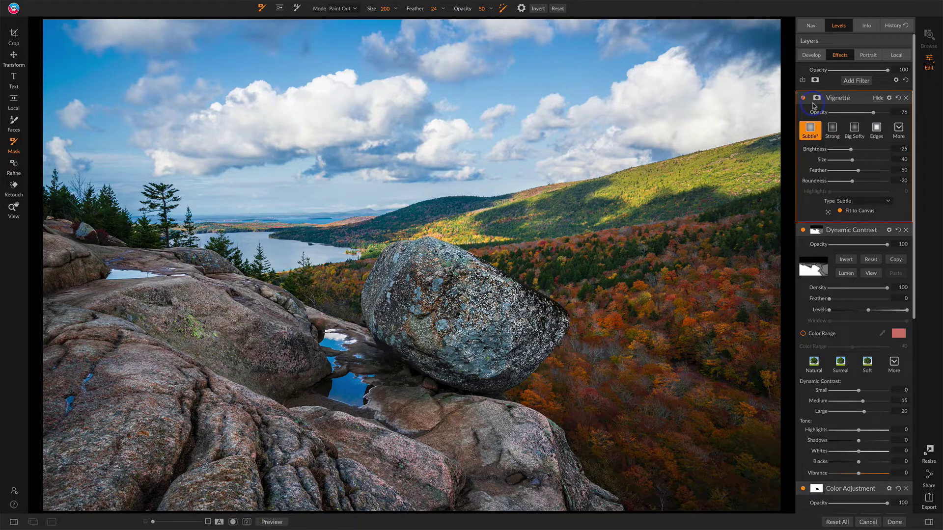